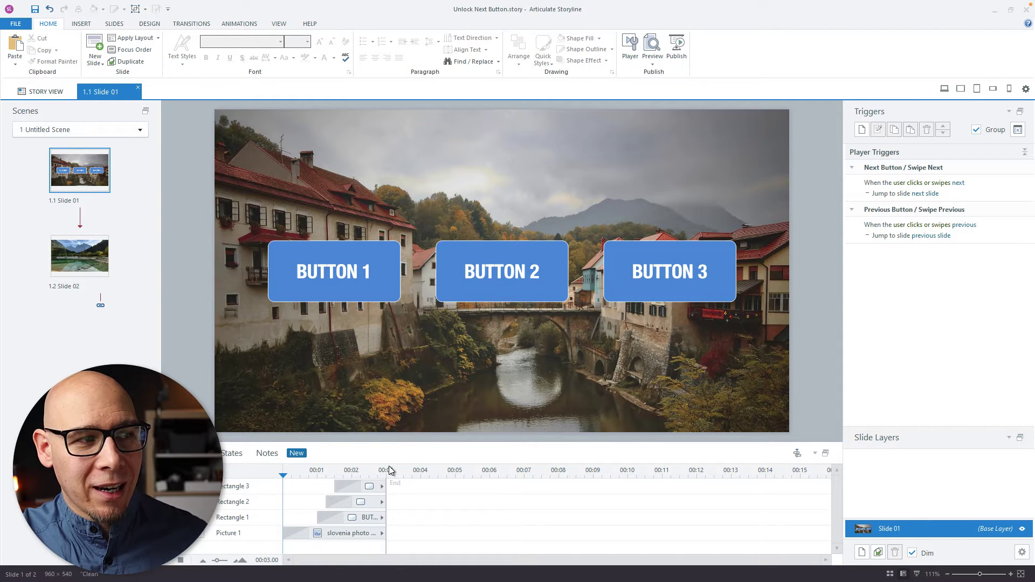
# - Look over Slide 02, then return to Slide 01
pyautogui.click(75, 255)
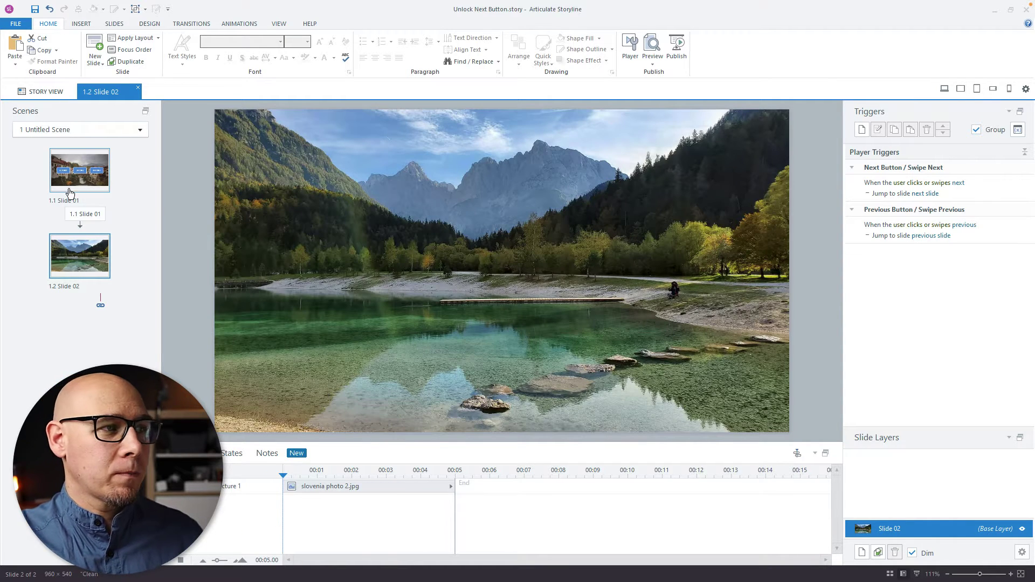
pyautogui.click(79, 170)
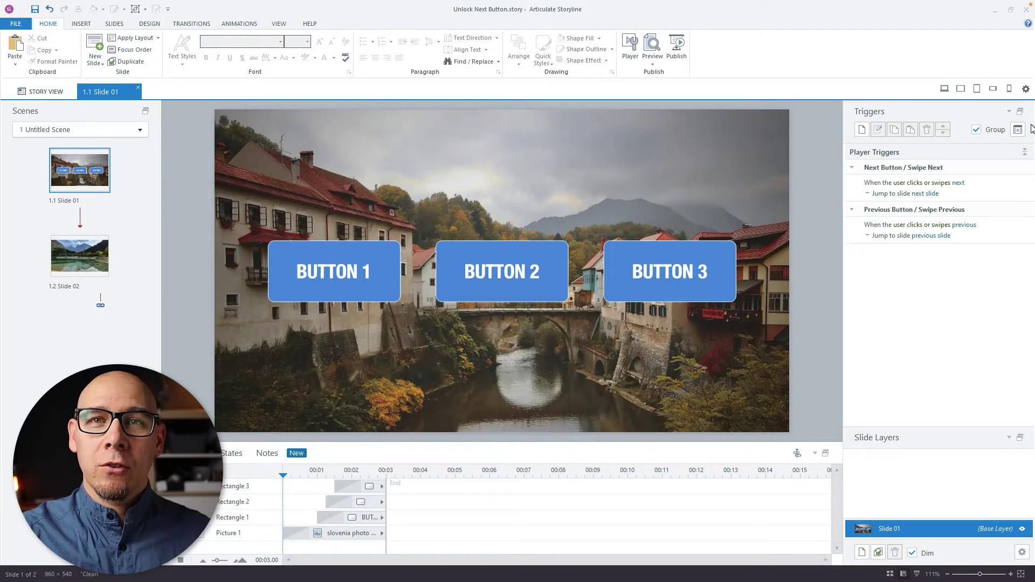
# - Create a True/False project variable named slide_01 with default value False
pyautogui.click(1017, 129)
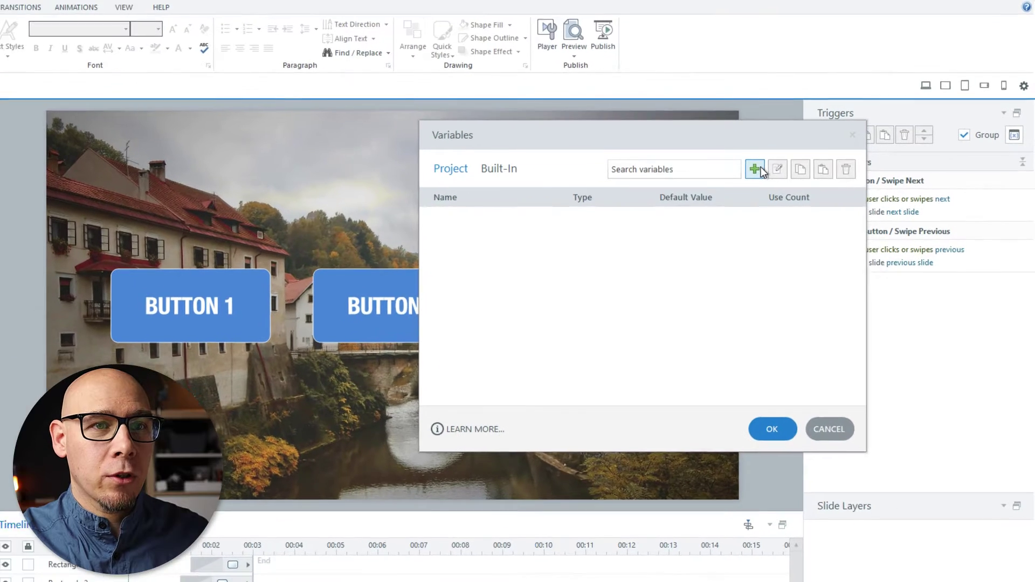
pyautogui.click(759, 168)
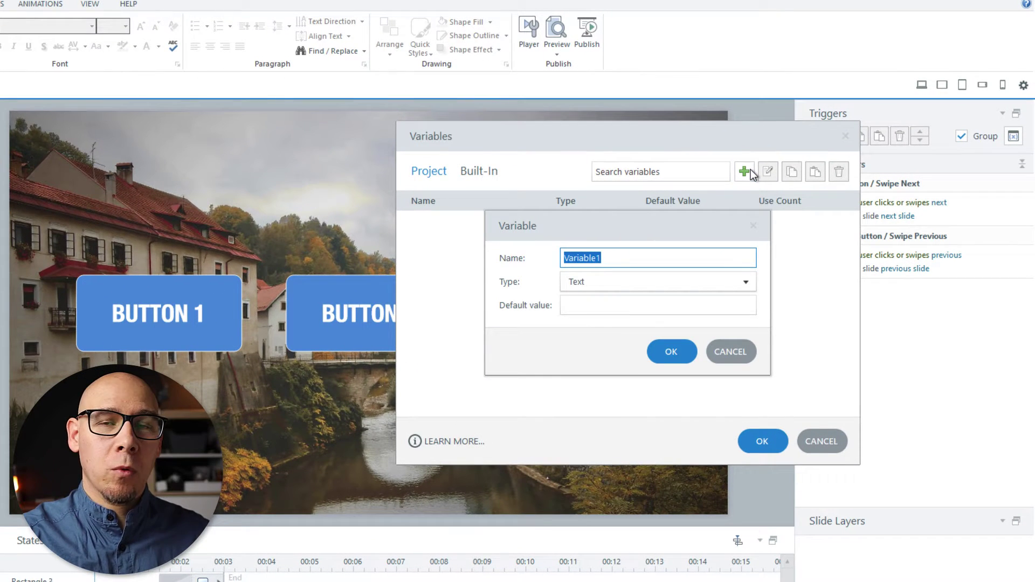
pyautogui.write('sl')
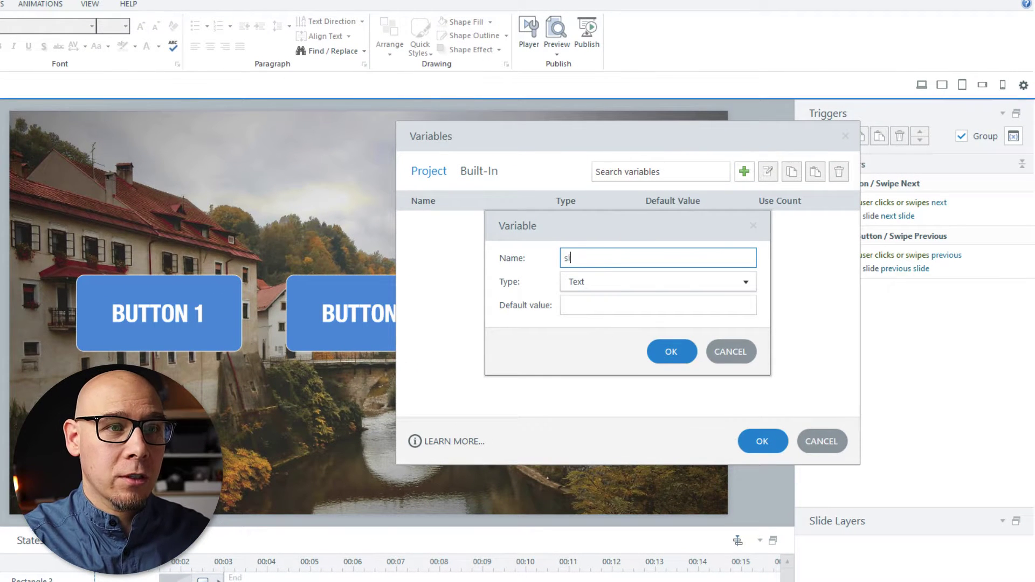
pyautogui.write('ide_01')
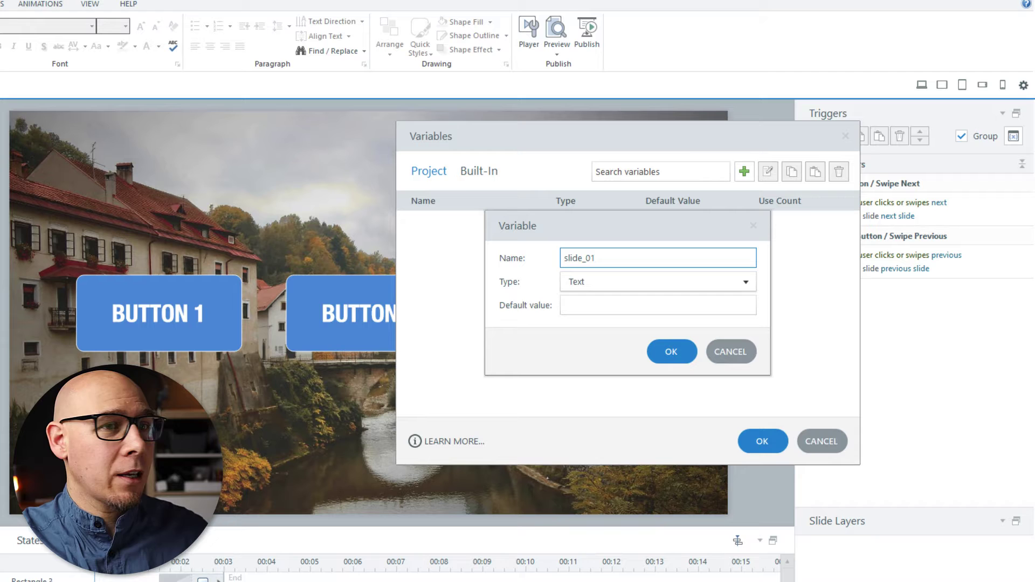
pyautogui.click(619, 278)
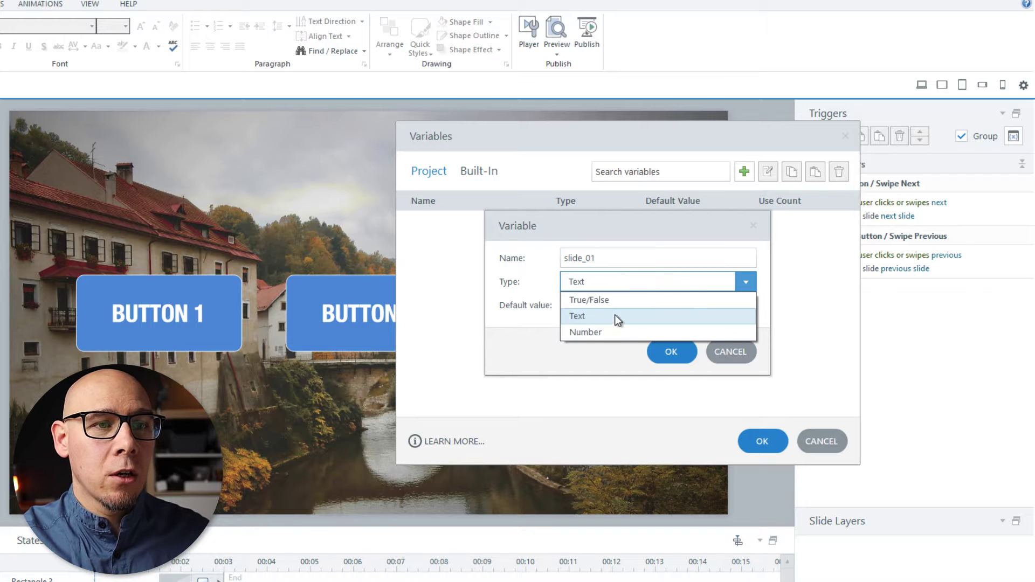
pyautogui.click(622, 302)
pyautogui.click(677, 345)
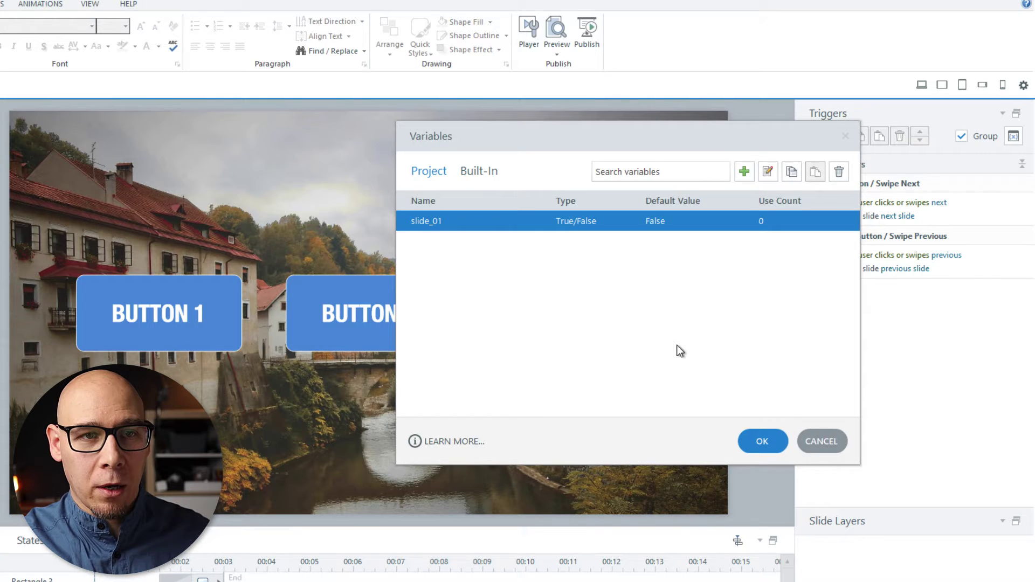
pyautogui.click(757, 436)
pyautogui.click(824, 141)
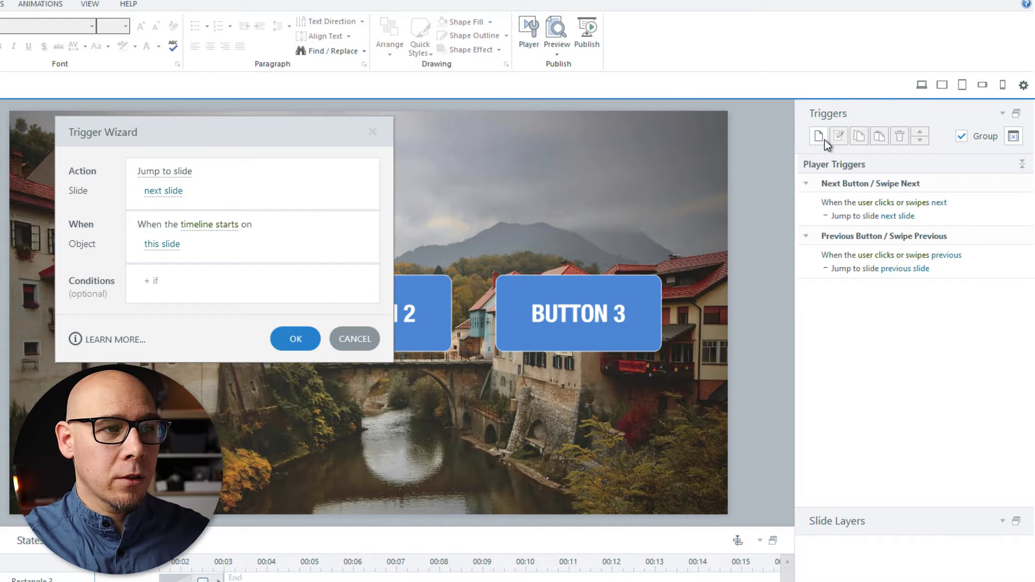
# - Build a trigger that changes the Next Button's state to Disabled
pyautogui.moveTo(267, 131); pyautogui.dragTo(525, 140)
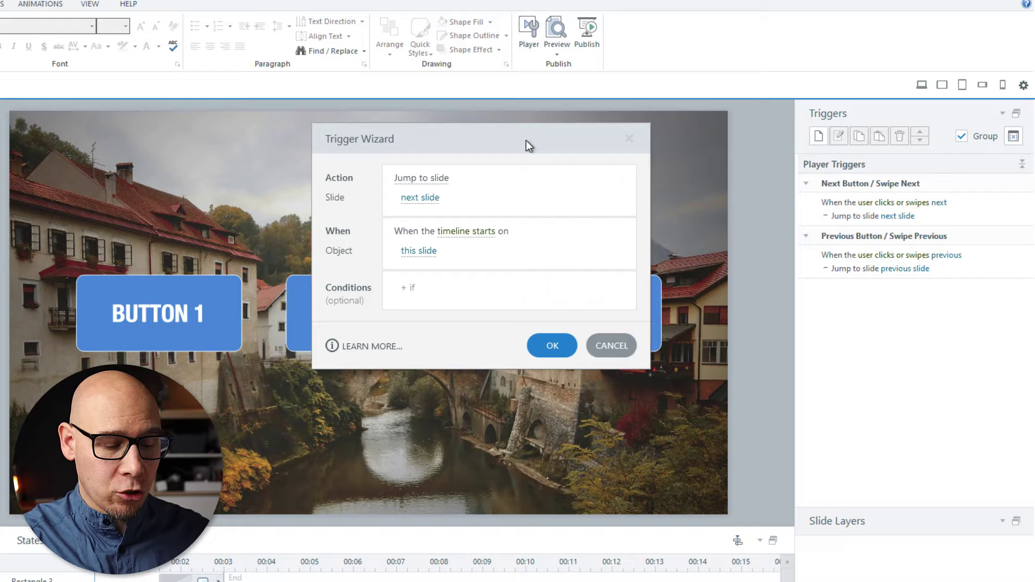
pyautogui.write('change')
pyautogui.press('Return')
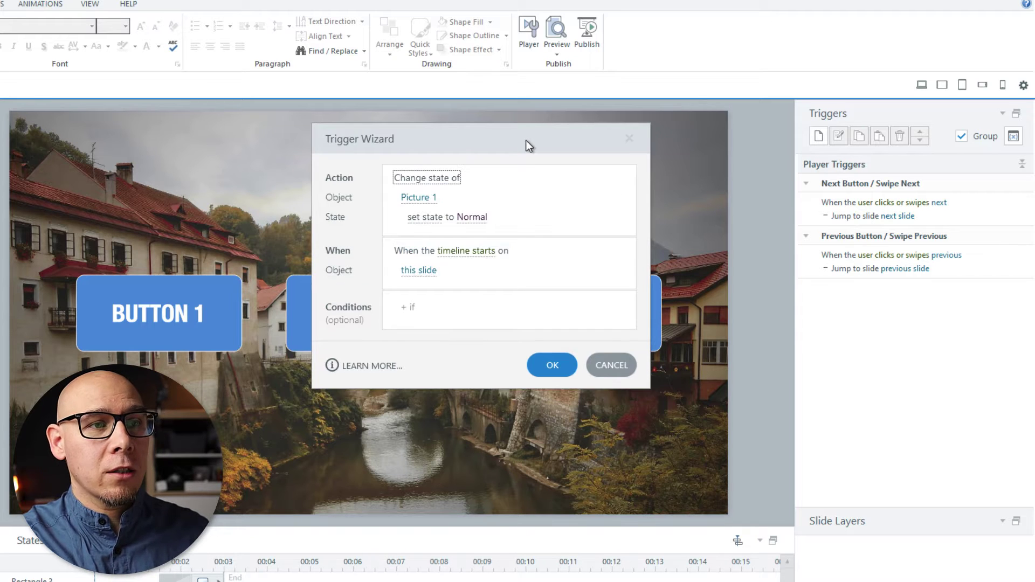
pyautogui.press('Tab')
pyautogui.write('def')
pyautogui.press('BackSpace')
pyautogui.press('BackSpace')
pyautogui.press('BackSpace')
pyautogui.write('nex')
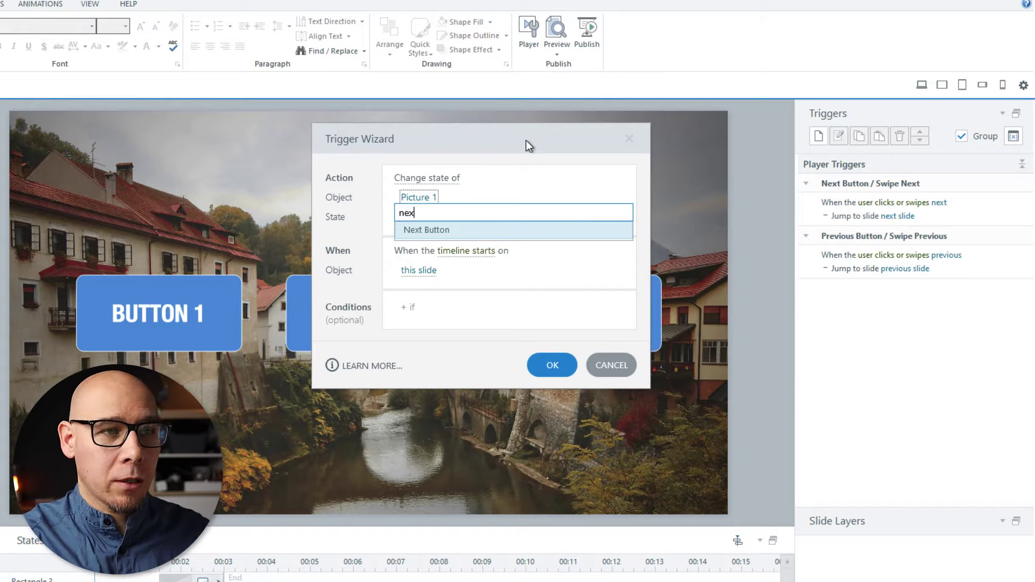
pyautogui.press('Return')
pyautogui.press('Tab')
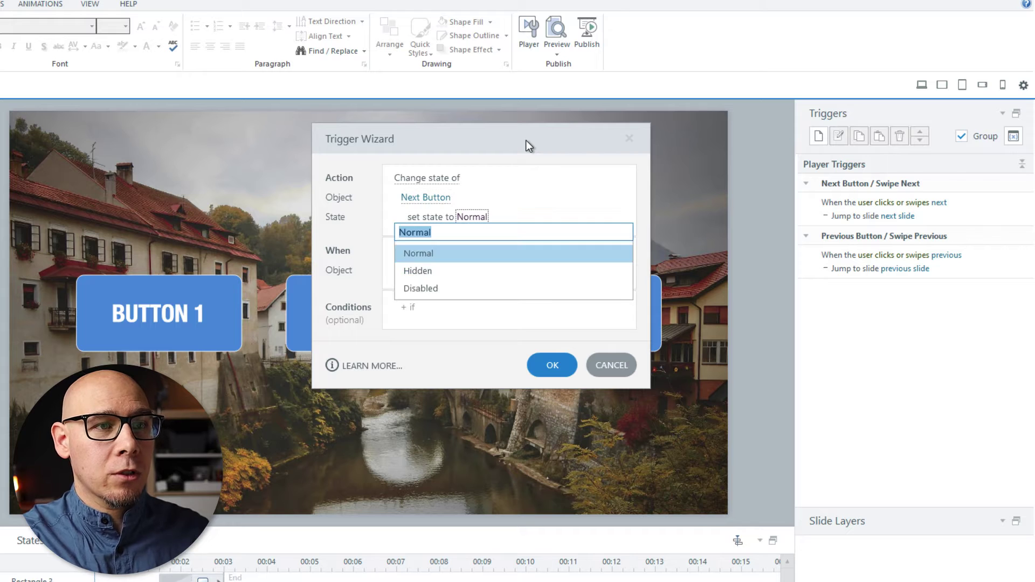
pyautogui.write('dis')
pyautogui.press('Return')
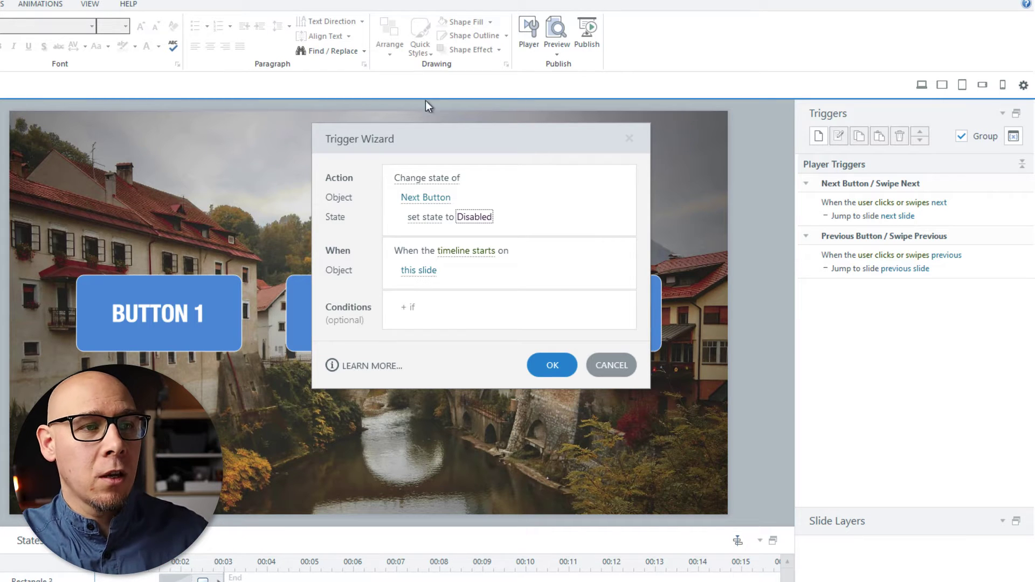
# - Add the condition slide_01 equals False and save the trigger
pyautogui.click(438, 313)
pyautogui.write('sl')
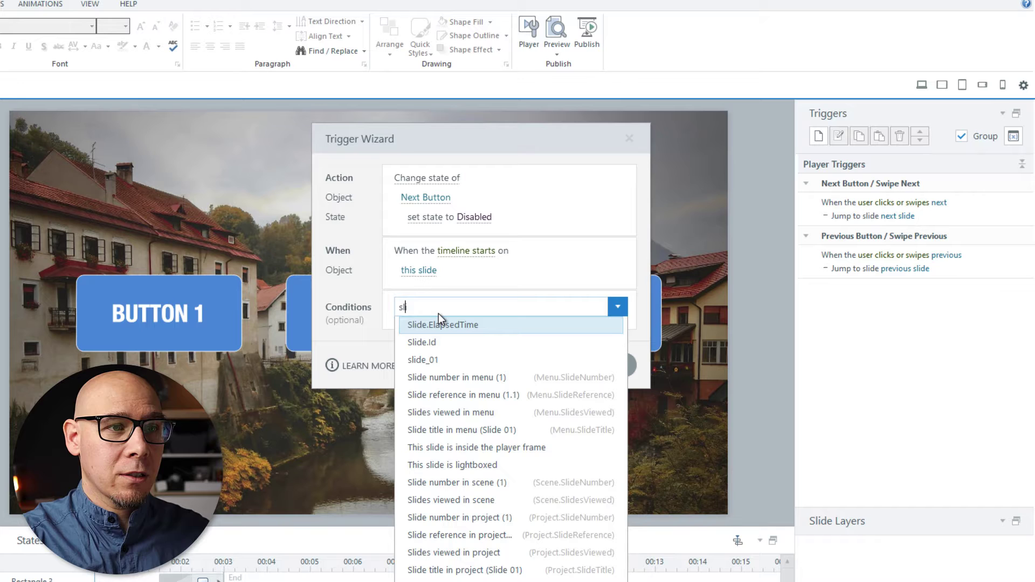
pyautogui.press('Down')
pyautogui.press('Down')
pyautogui.press('Return')
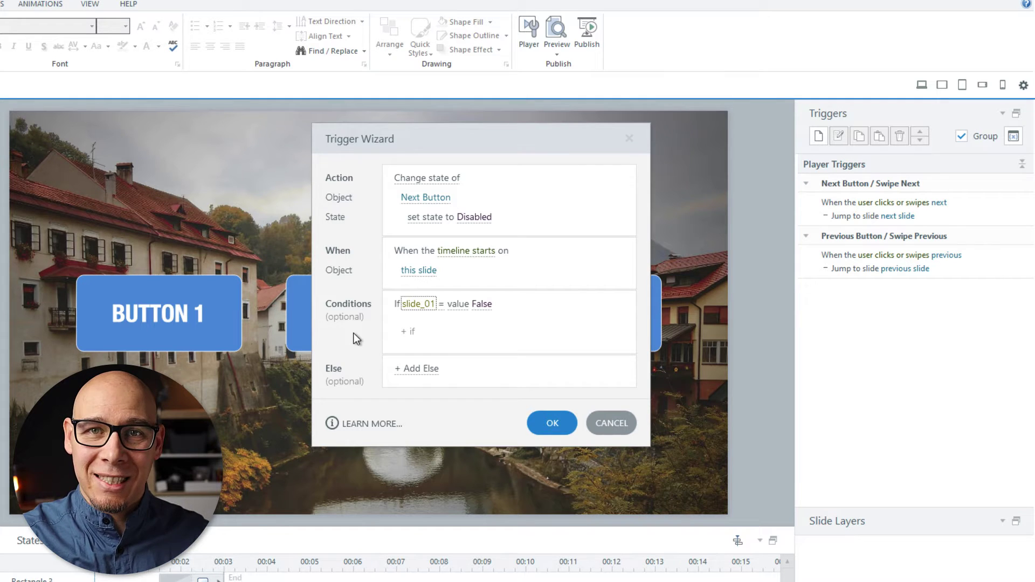
pyautogui.click(555, 431)
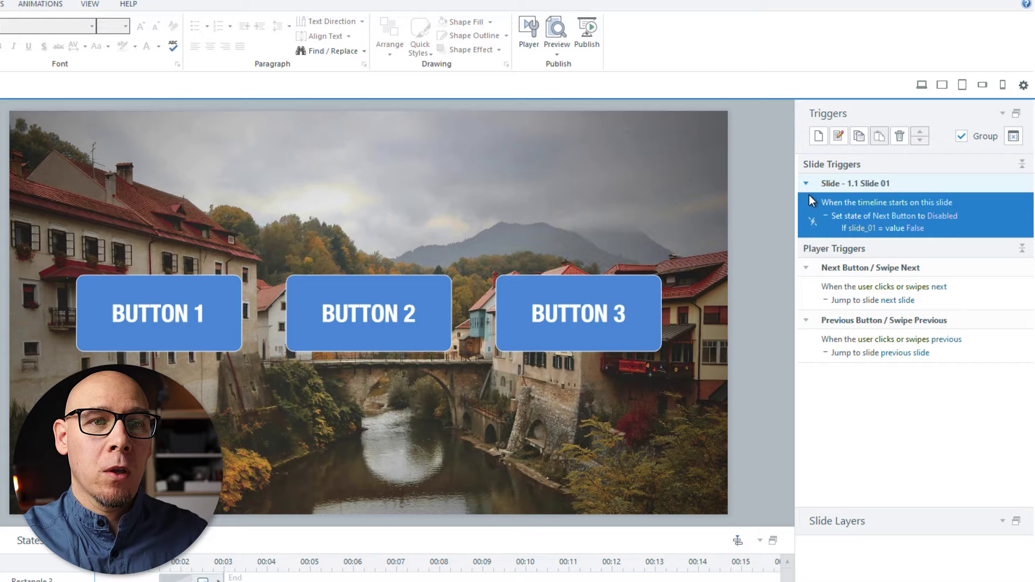
# - Add a trigger setting the Next Button to Normal when slide_01 changes
pyautogui.click(819, 136)
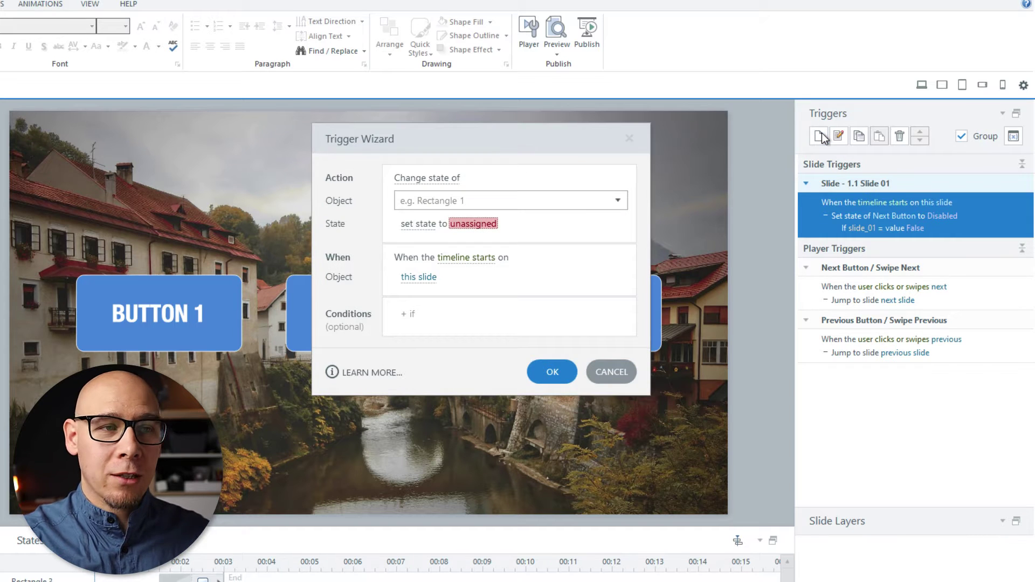
pyautogui.click(436, 199)
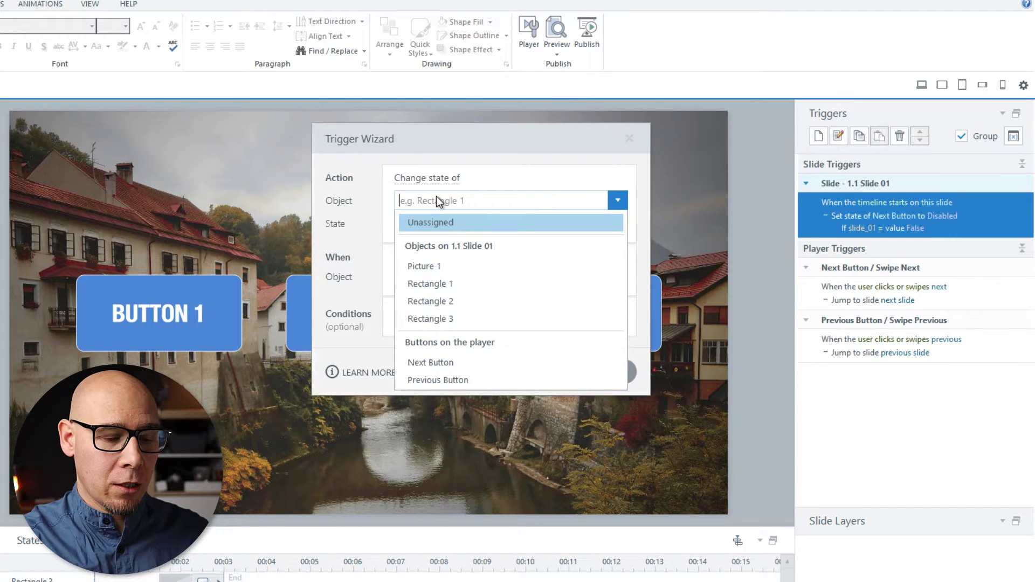
pyautogui.write('next')
pyautogui.press('Return')
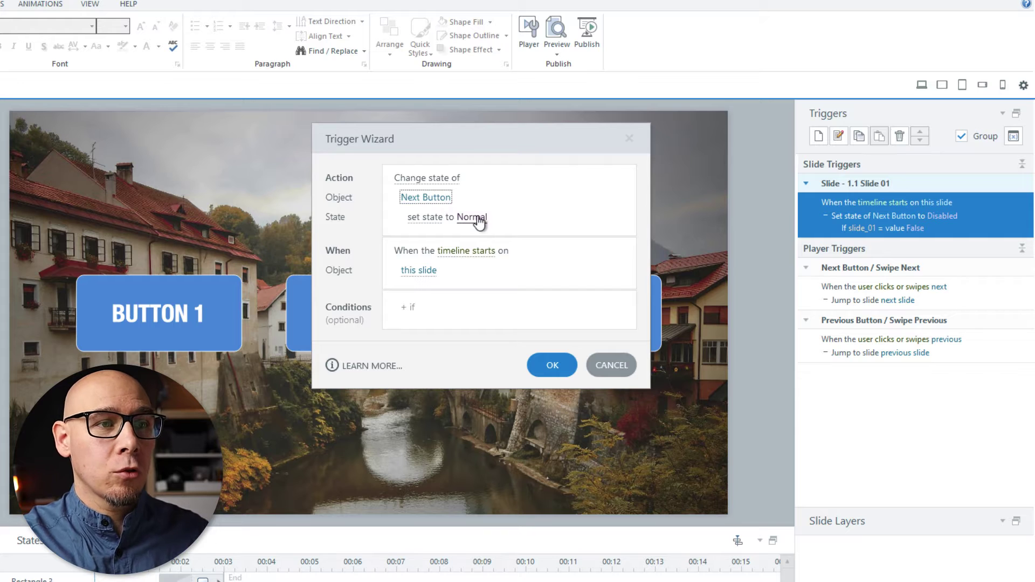
pyautogui.click(481, 250)
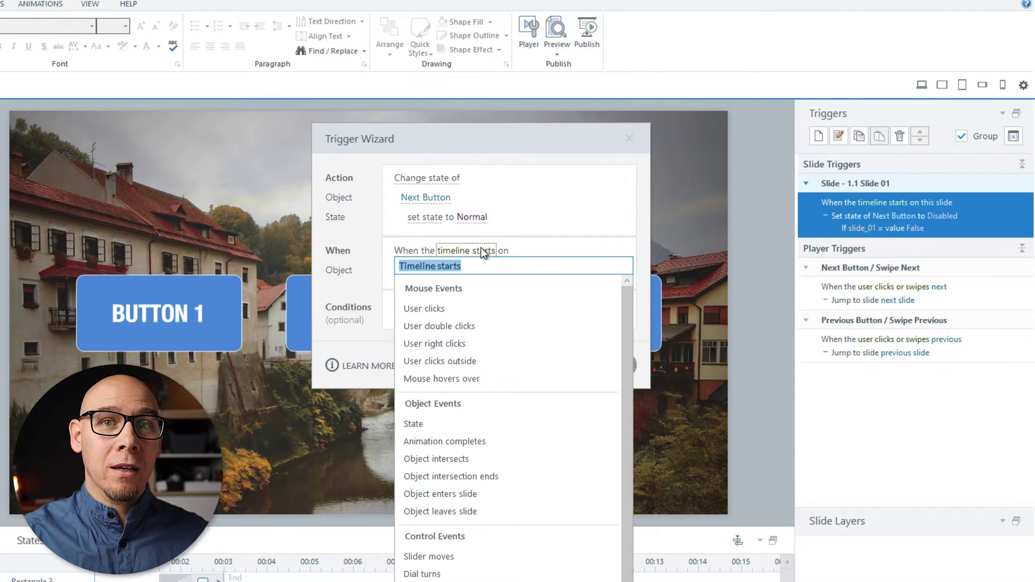
pyautogui.write('vari')
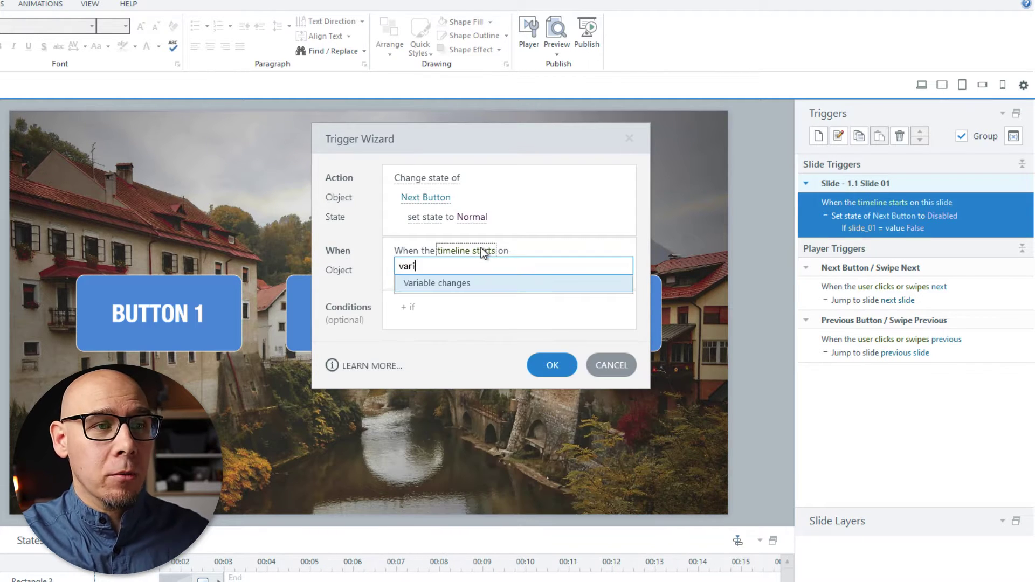
pyautogui.press('Return')
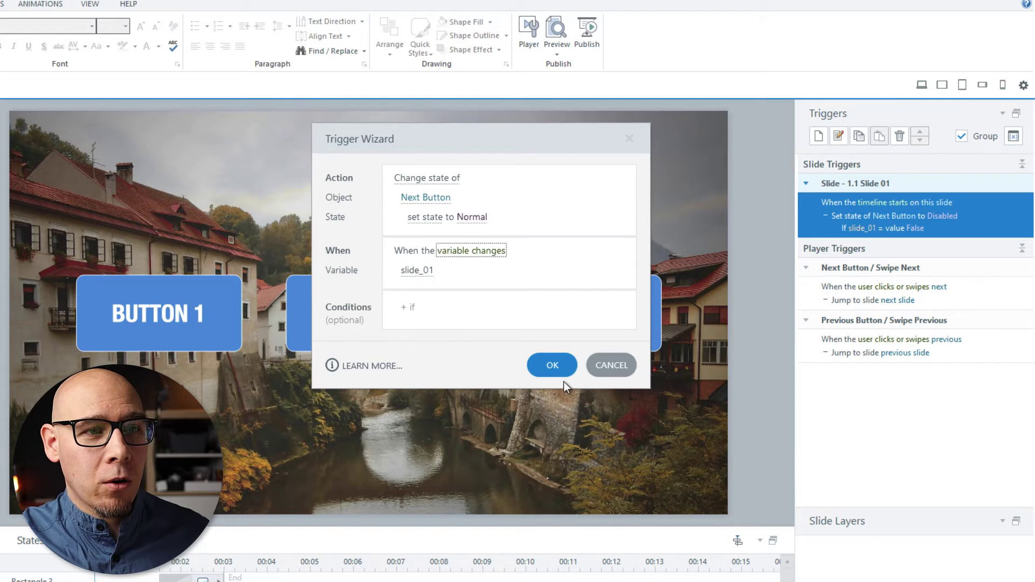
pyautogui.click(555, 367)
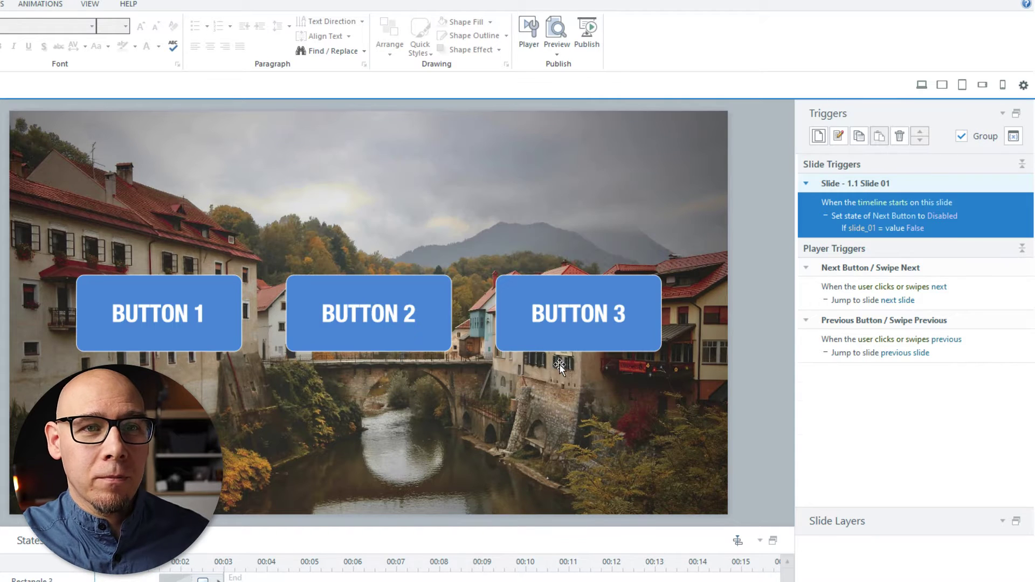
# - Compare the timeline-start and slide_01-change triggers in the Triggers panel
pyautogui.click(1002, 209)
pyautogui.click(986, 280)
pyautogui.click(984, 216)
pyautogui.click(982, 281)
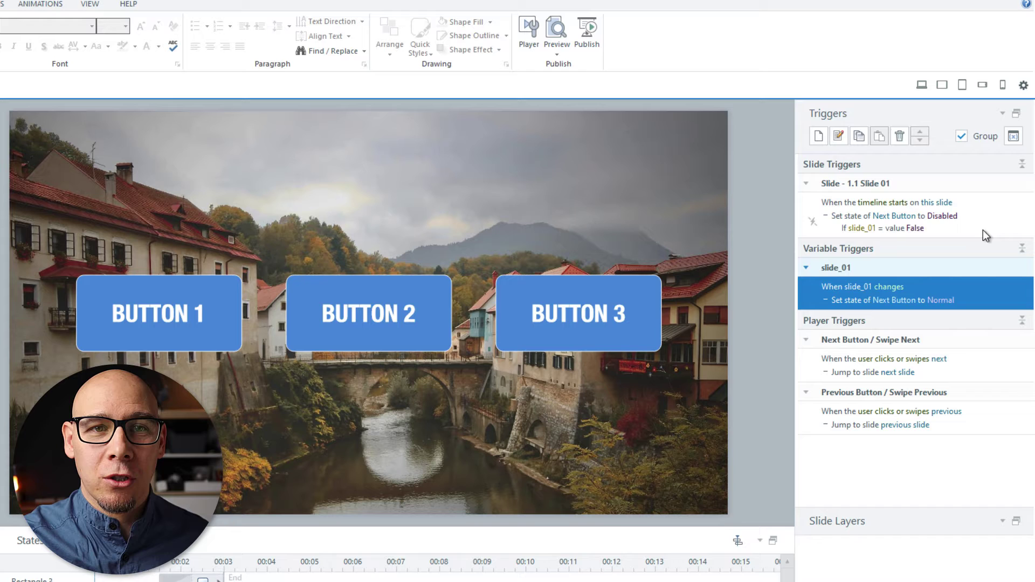
pyautogui.click(989, 207)
pyautogui.click(988, 295)
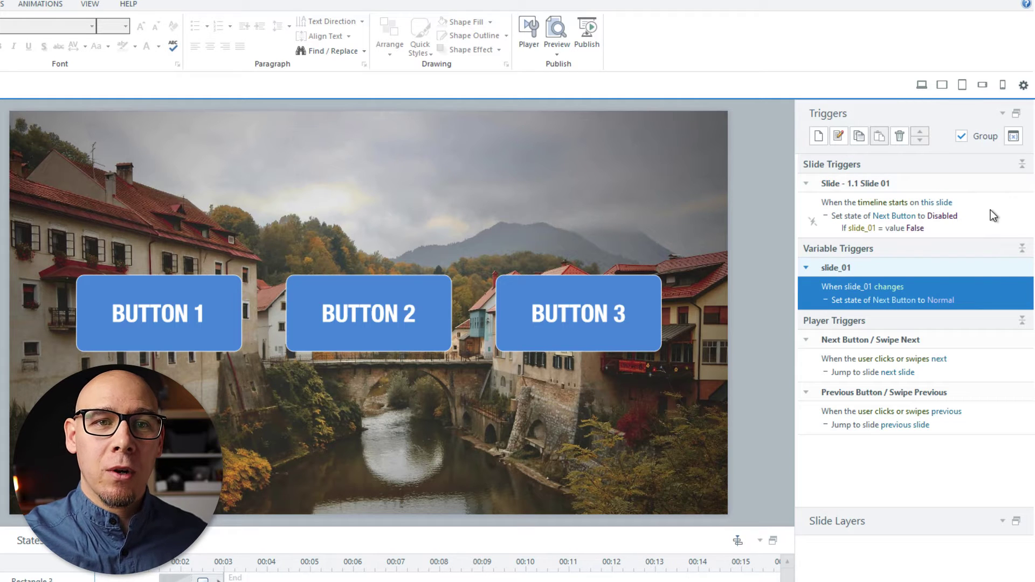
pyautogui.click(994, 215)
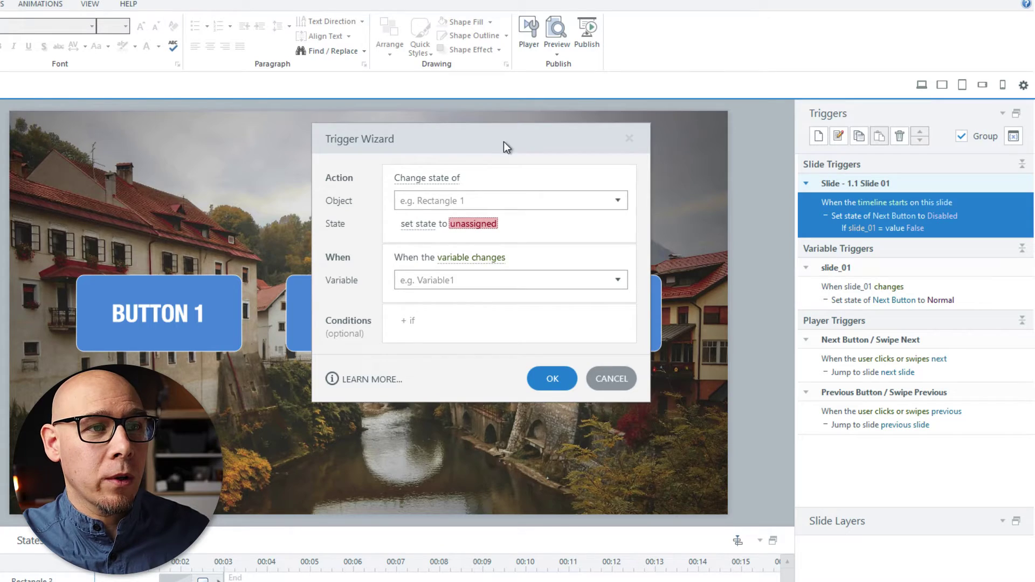
# - Create an Adjust variable trigger setting slide_01 to True when the timeline ends
pyautogui.click(455, 178)
pyautogui.write('adju')
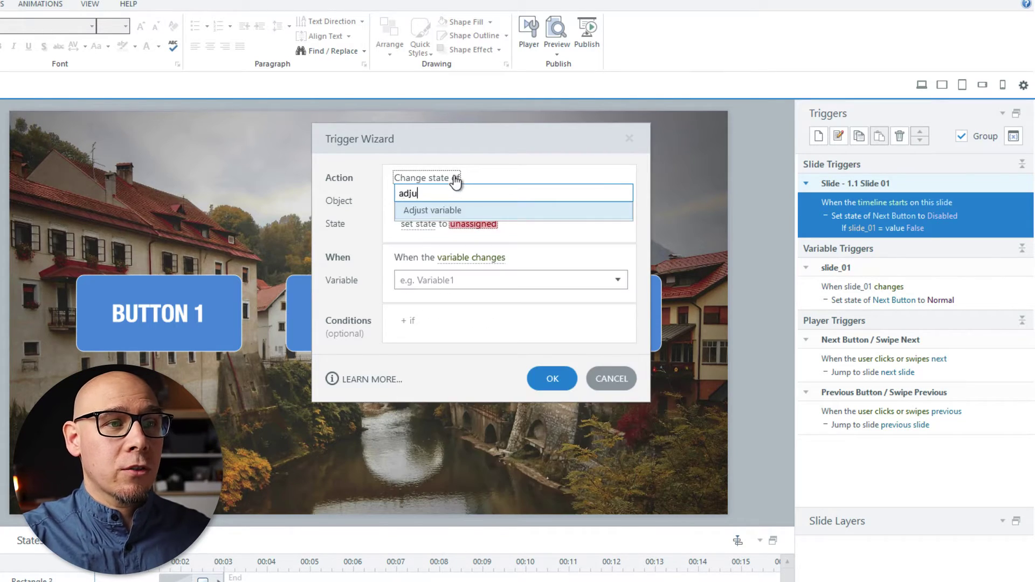
pyautogui.press('Return')
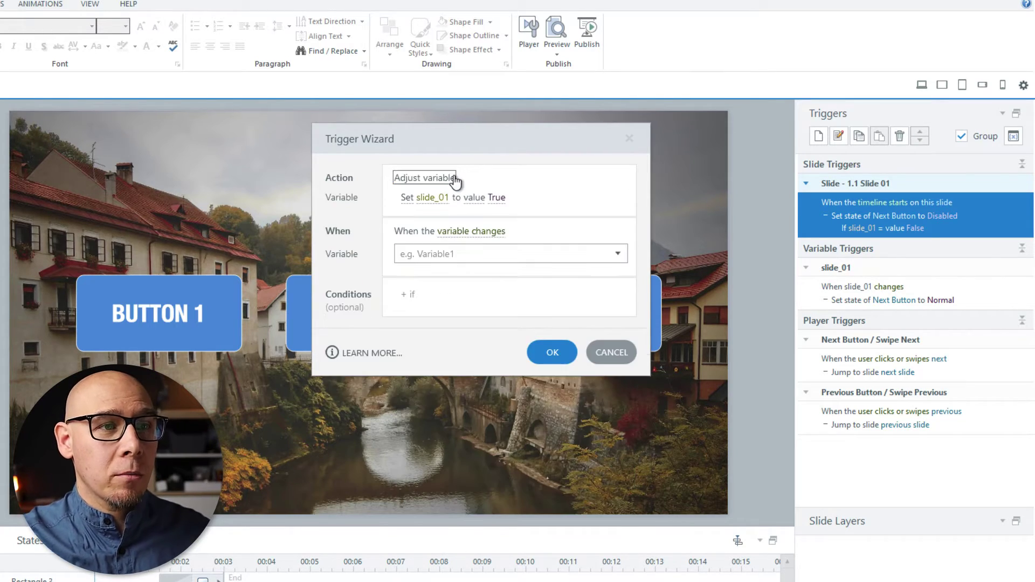
pyautogui.click(493, 232)
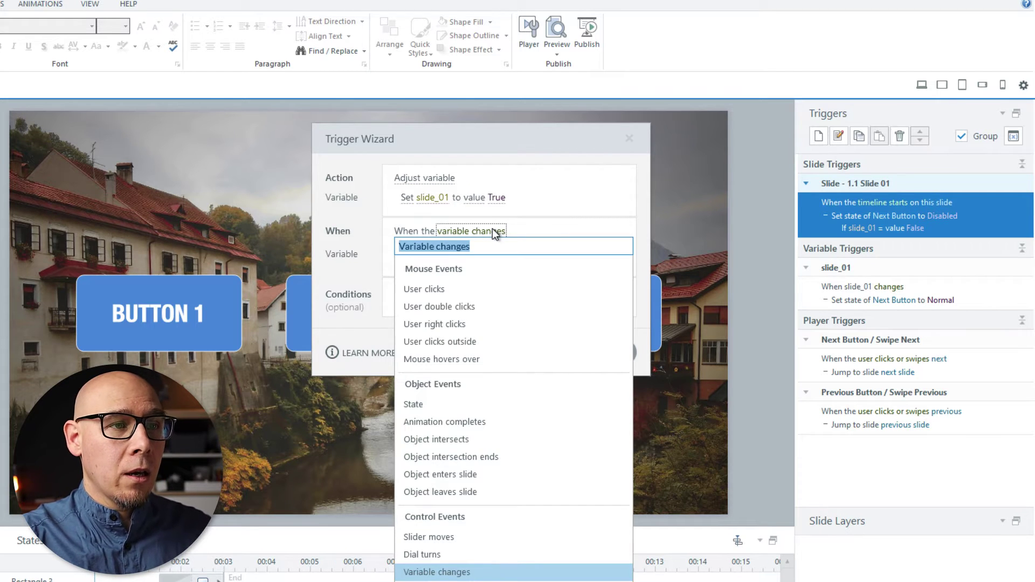
pyautogui.write('time')
pyautogui.press('Down')
pyautogui.press('Up')
pyautogui.press('Return')
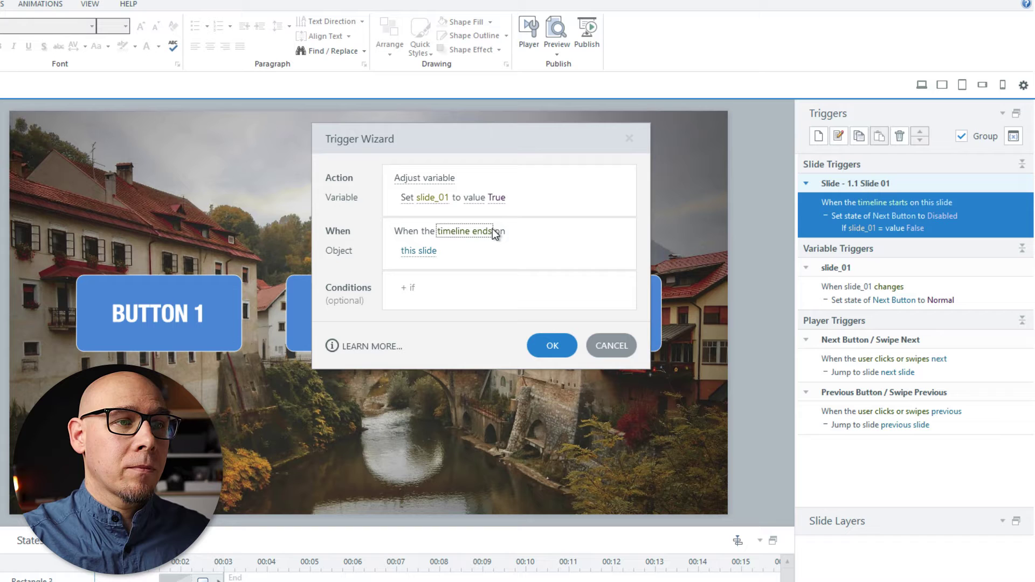
pyautogui.click(540, 345)
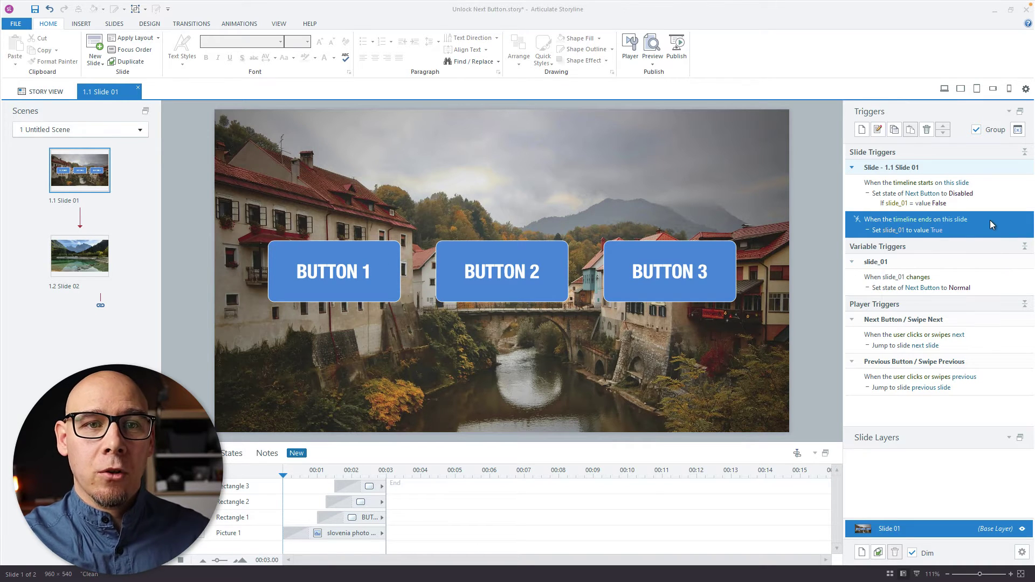
# - Select the timeline-ends trigger and open it for editing
pyautogui.click(996, 283)
pyautogui.press('Escape')
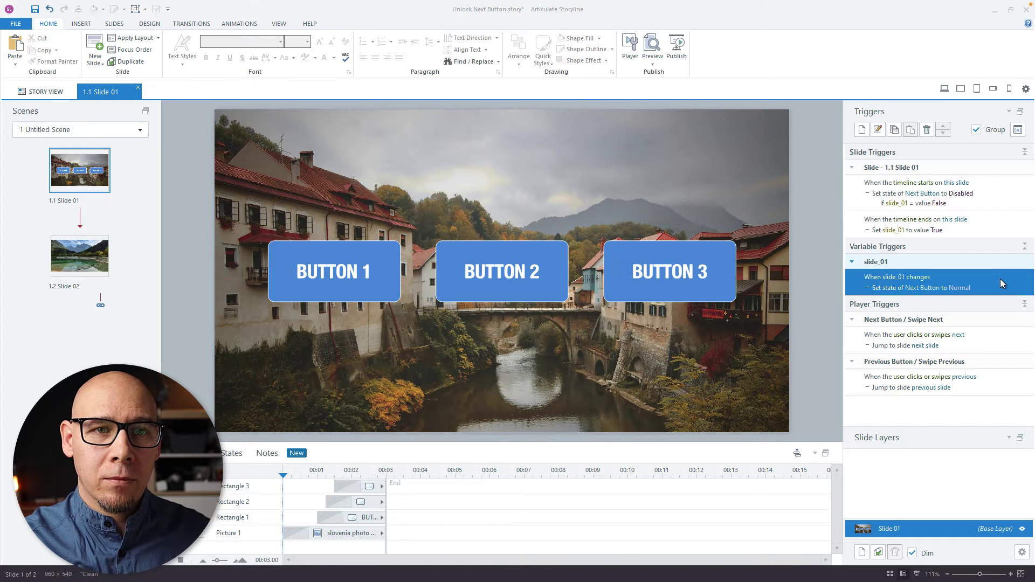
pyautogui.click(1011, 222)
pyautogui.doubleClick(1011, 222)
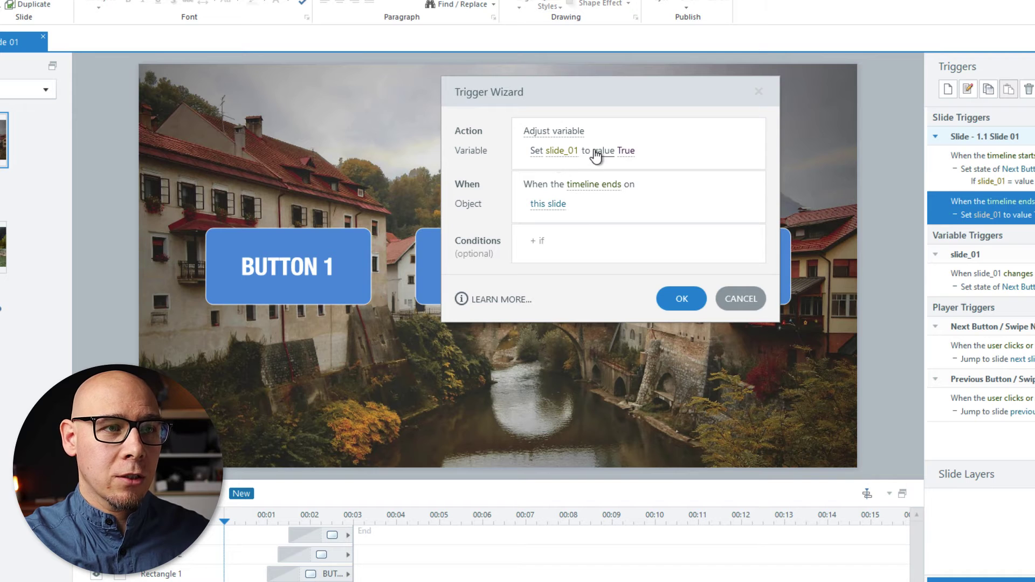
# - Make it fire when Rectangles 1, 2 and 3 are all Visited, then preview
pyautogui.click(600, 185)
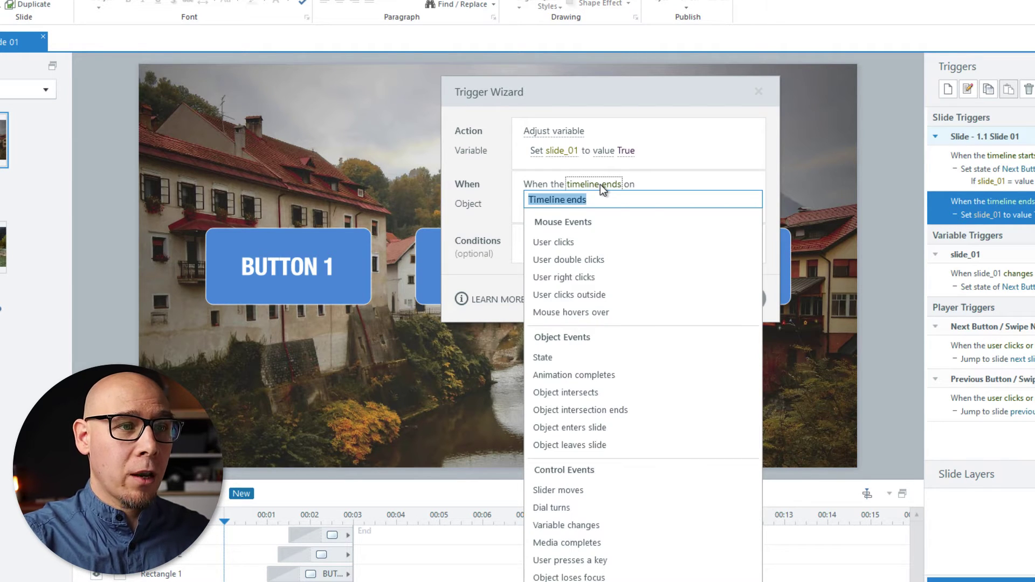
pyautogui.write('st')
pyautogui.press('Return')
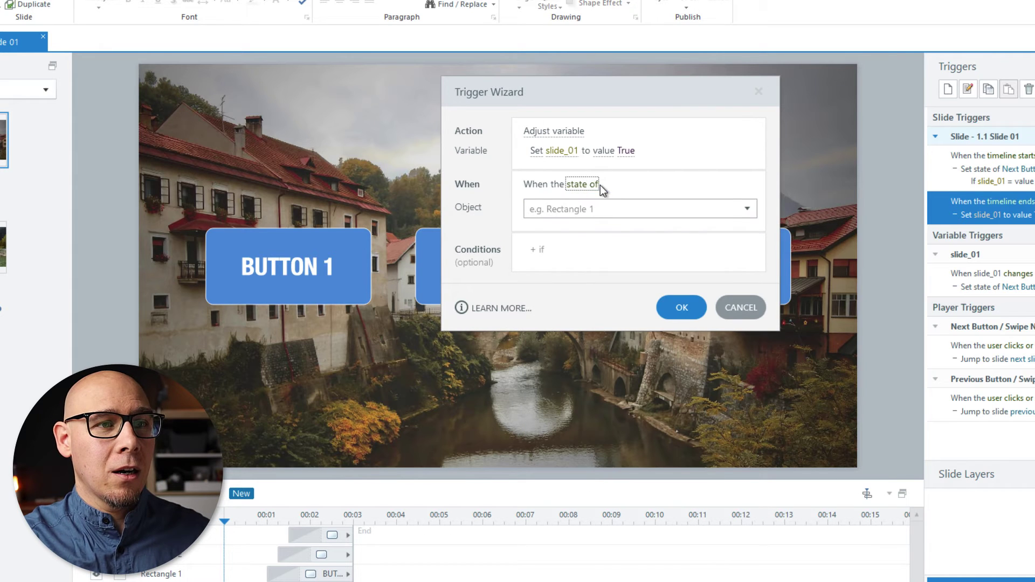
pyautogui.click(593, 217)
pyautogui.click(537, 270)
pyautogui.click(537, 288)
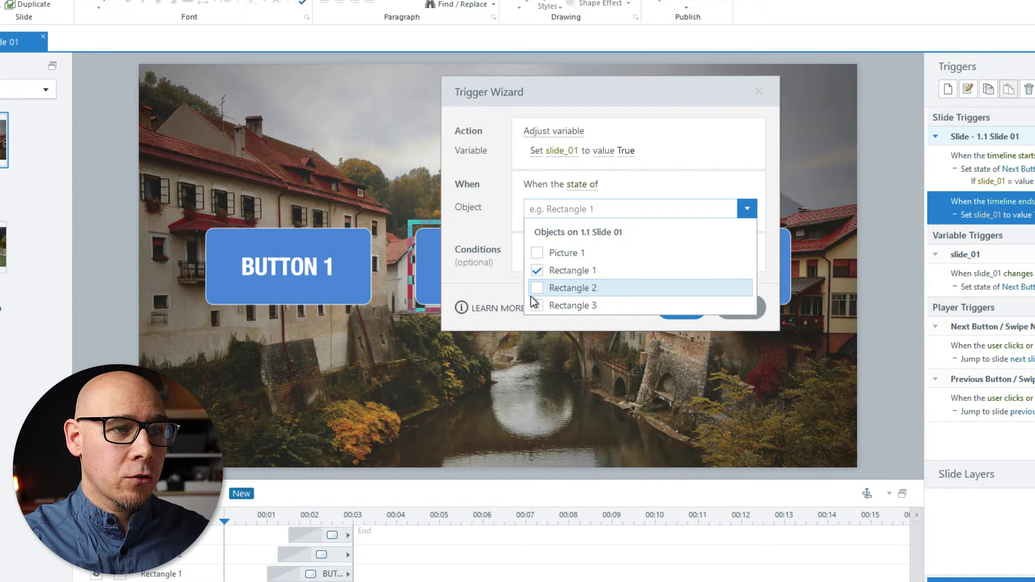
pyautogui.click(537, 305)
pyautogui.click(505, 266)
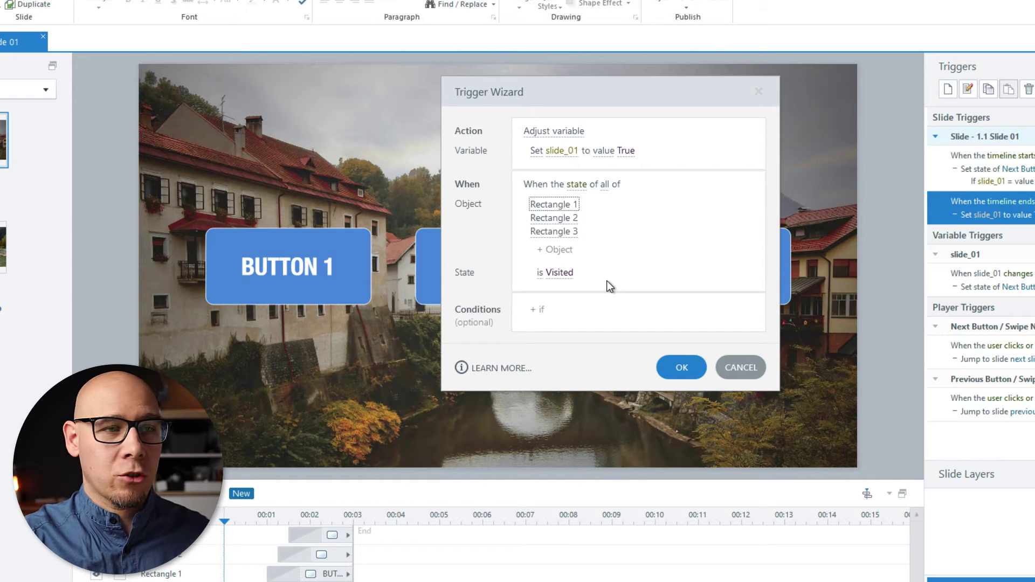
pyautogui.click(680, 367)
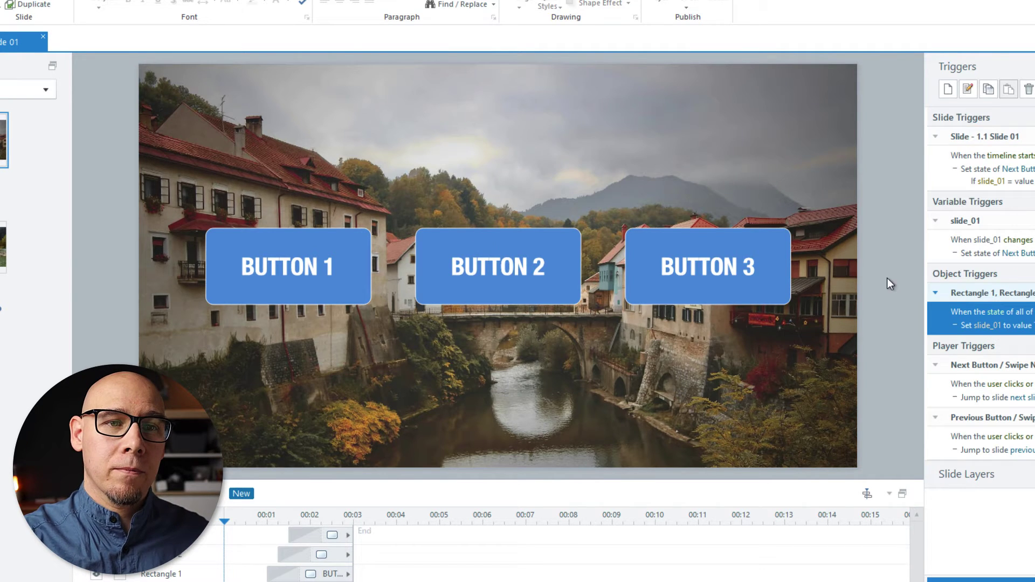
pyautogui.hotkey('ctrl', 'F12')
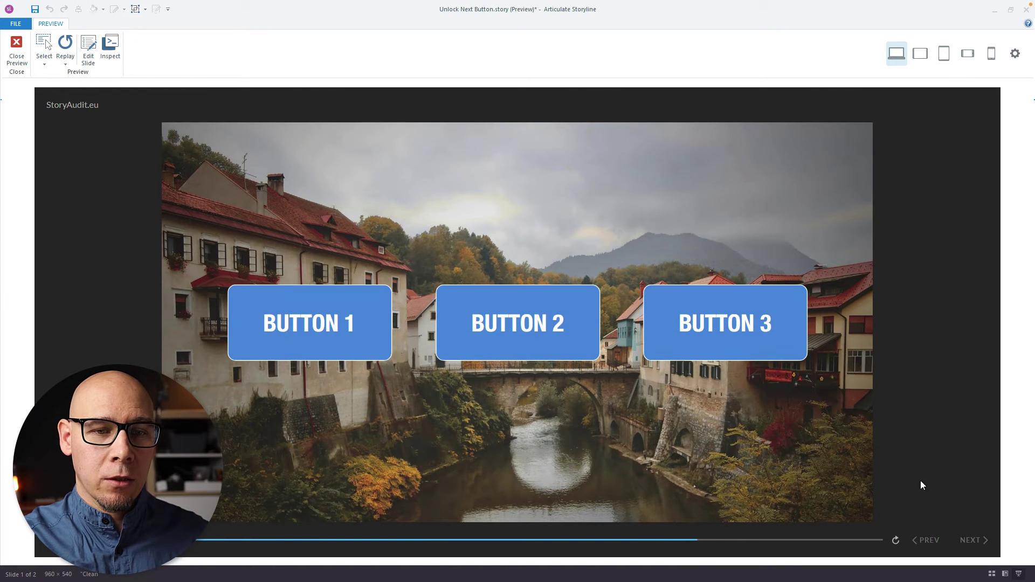
# - Visit Buttons 3, 1 and 2 to confirm Next unlocks, then close the preview
pyautogui.click(738, 325)
pyautogui.click(337, 360)
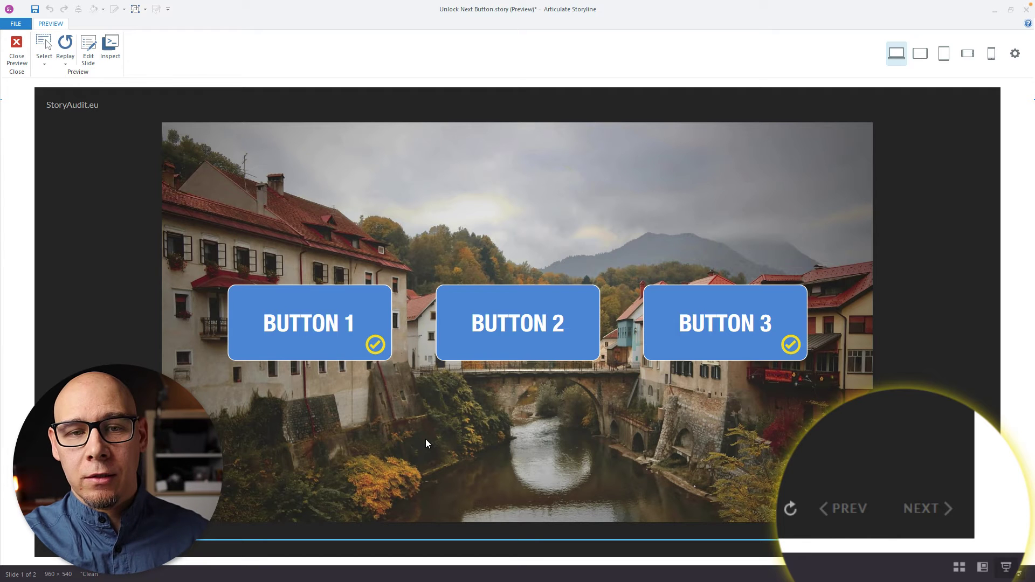
pyautogui.click(537, 340)
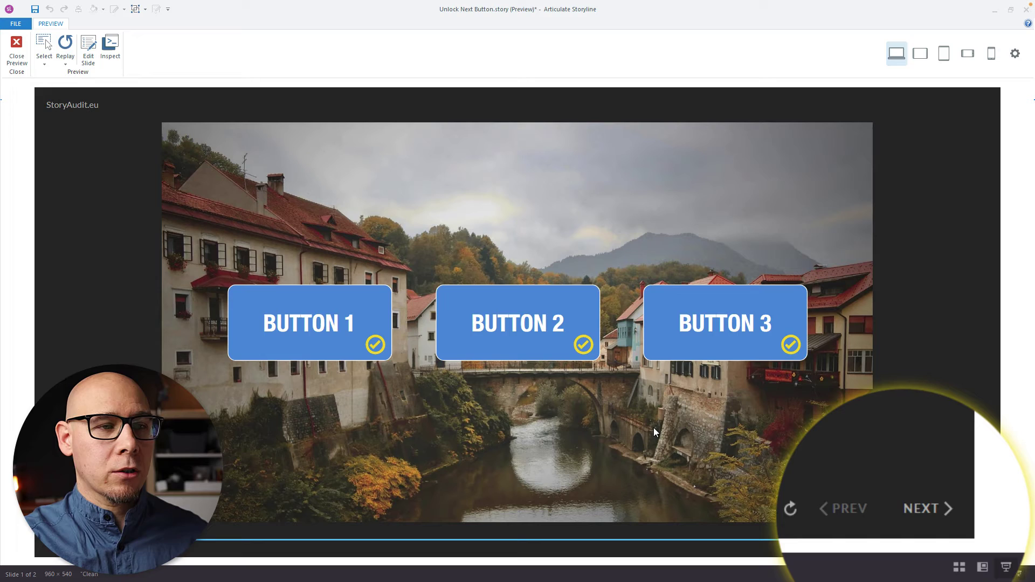
pyautogui.click(16, 51)
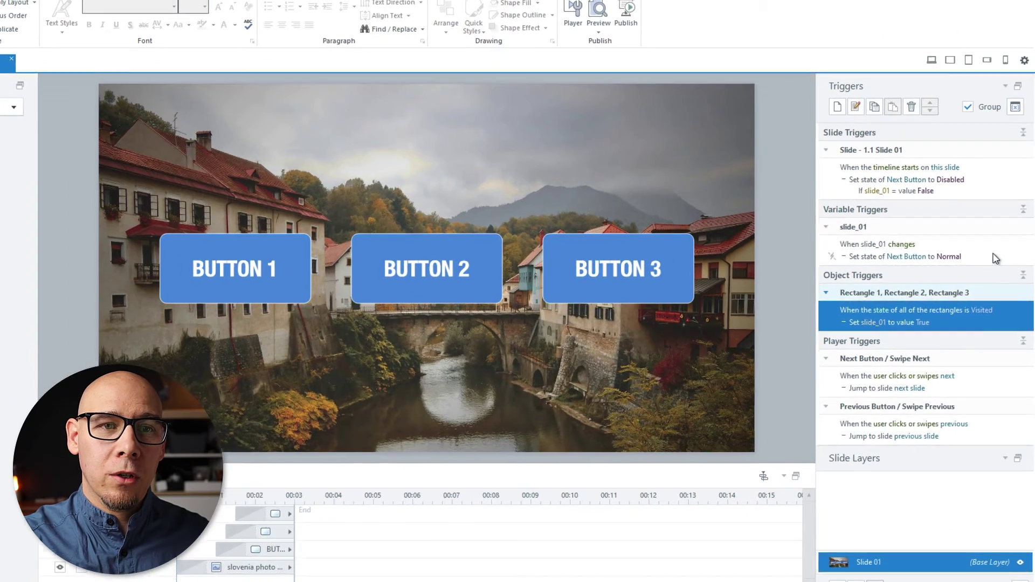
# - Copy the timeline-start and slide_01-change triggers to Slide 02 and verify the slide_01 condition
pyautogui.click(995, 258)
pyautogui.keyDown('ctrl'); pyautogui.click(992, 170); pyautogui.keyUp('ctrl')
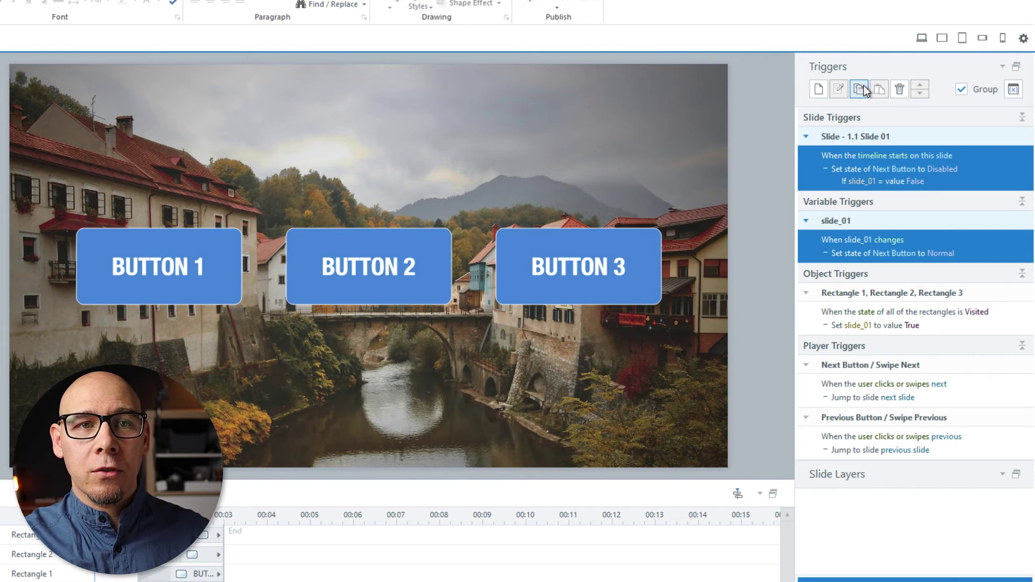
pyautogui.click(861, 90)
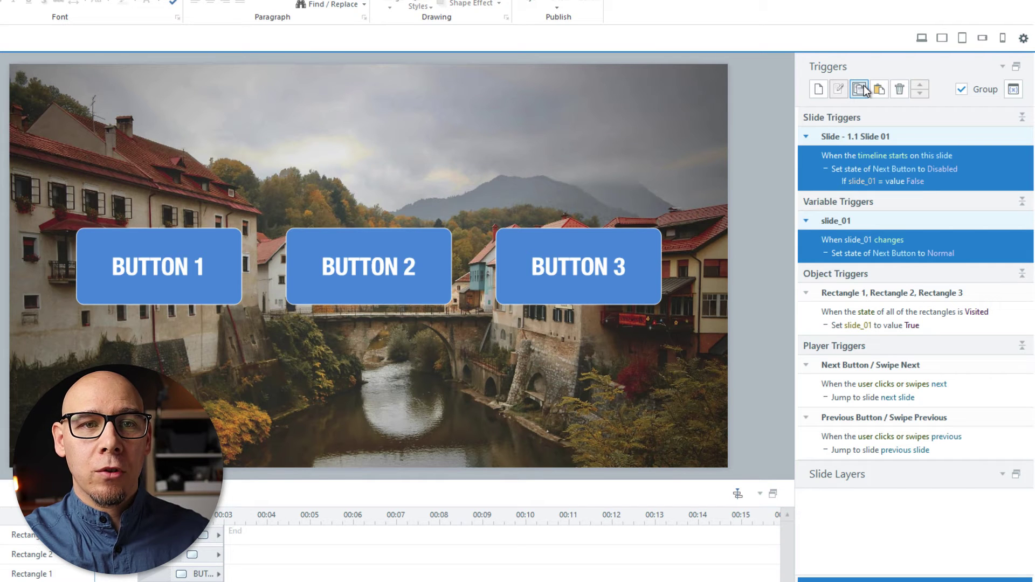
pyautogui.press('pagedown')
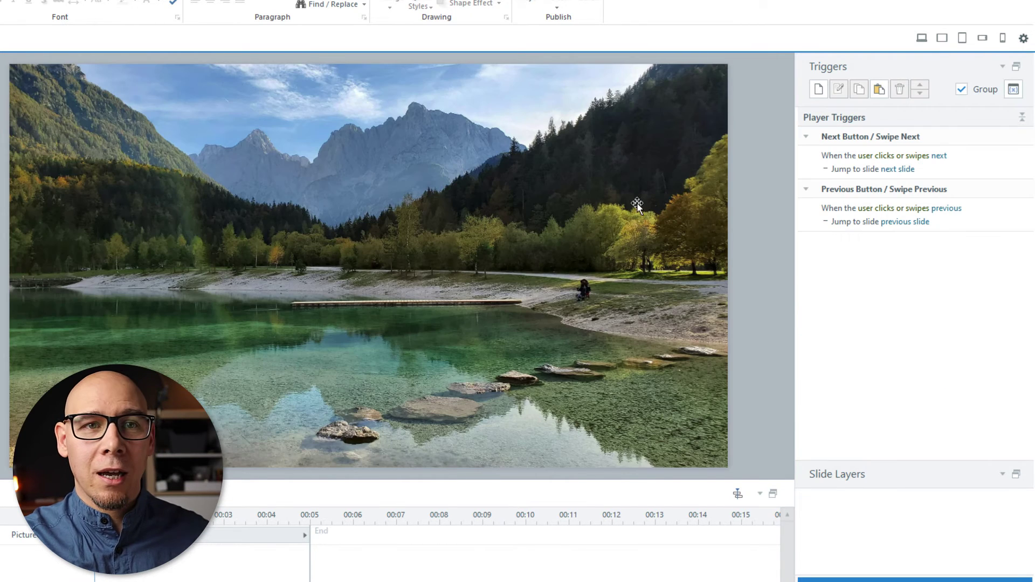
pyautogui.click(879, 90)
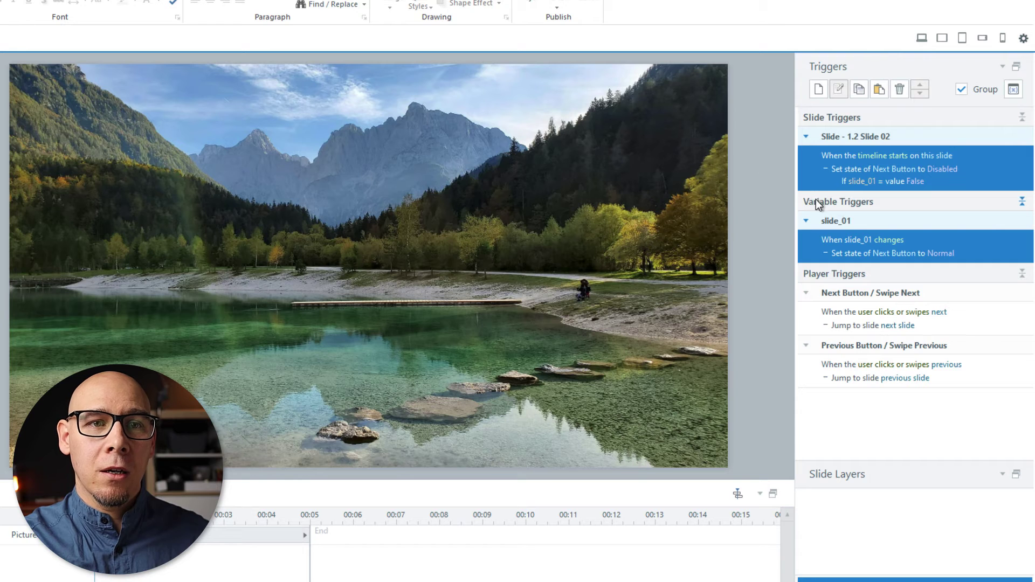
pyautogui.click(862, 182)
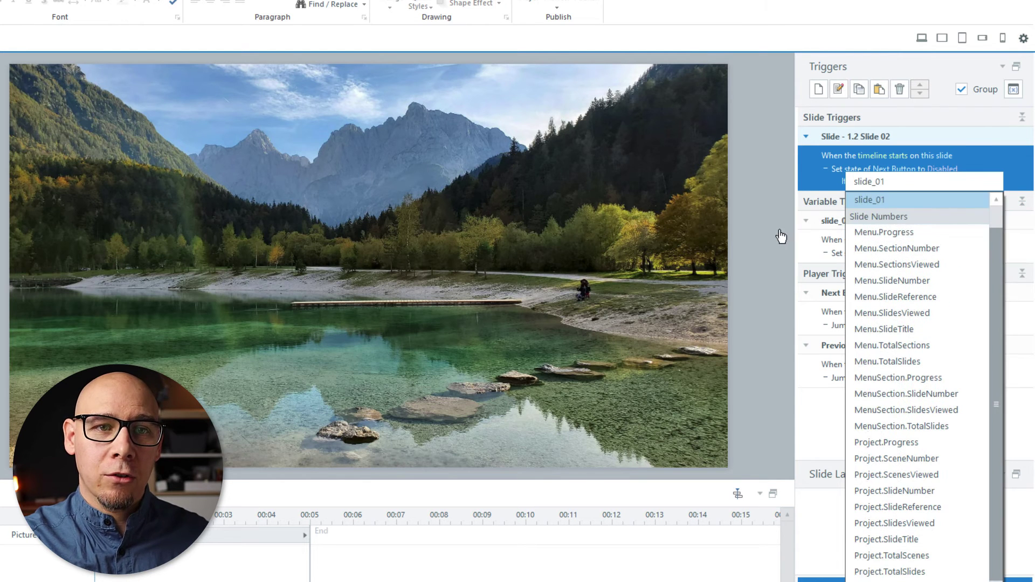
pyautogui.click(889, 217)
pyautogui.click(849, 239)
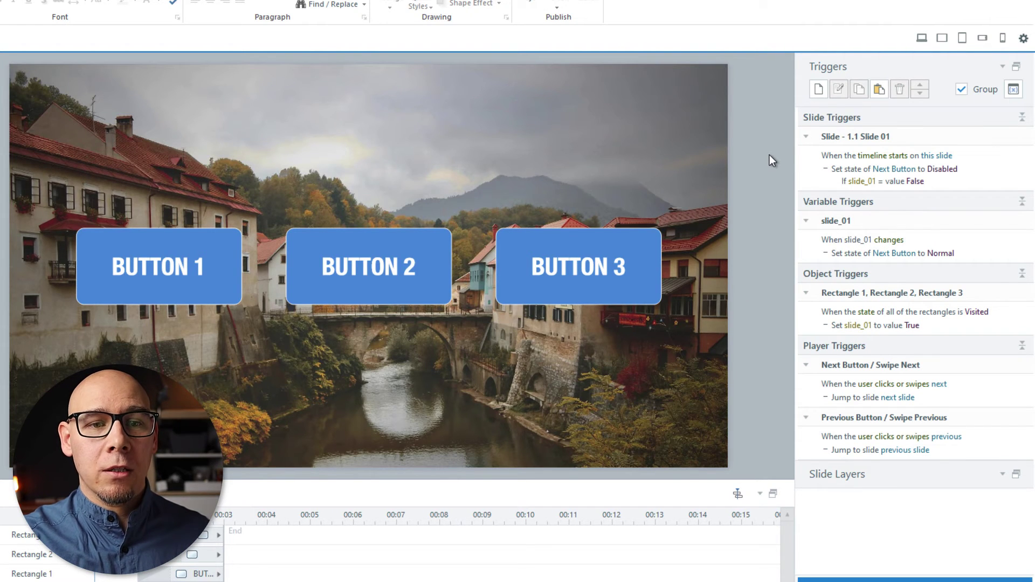
# - Set slide 1.1's When revisiting property to Reset to initial state
pyautogui.click(817, 577)
pyautogui.click(380, 233)
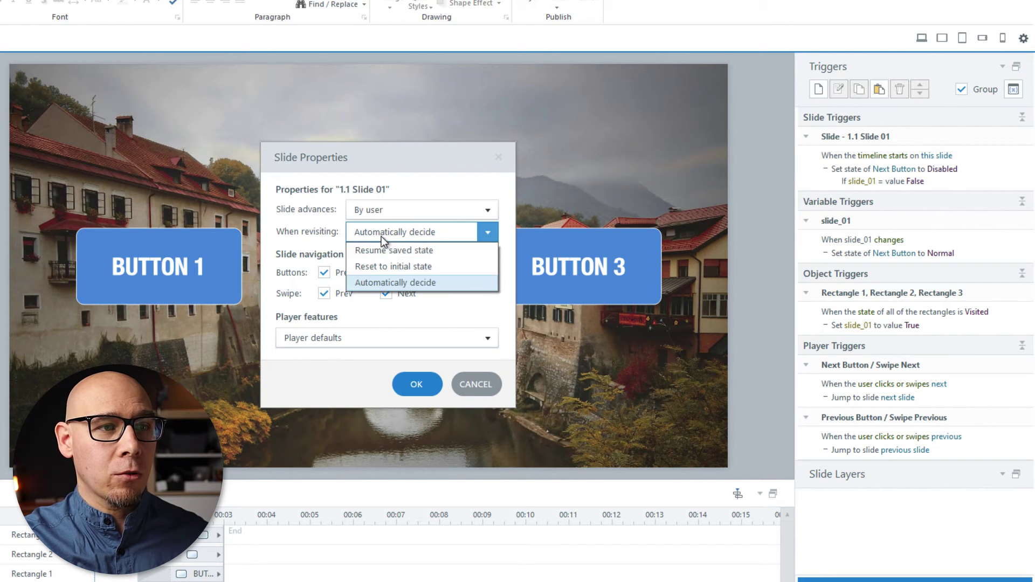
pyautogui.click(404, 267)
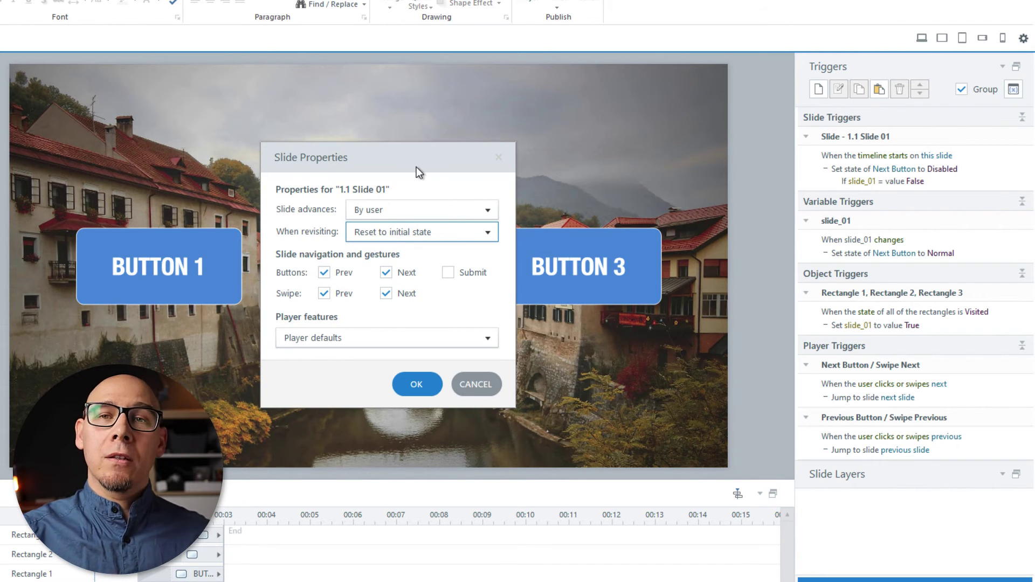